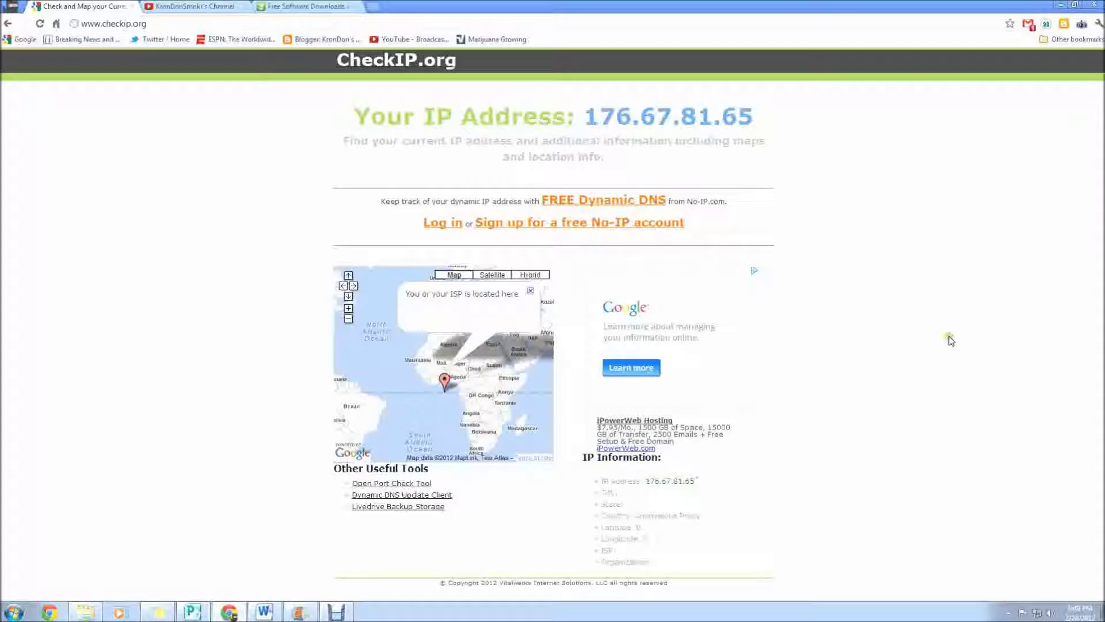
Leave the CheckIP.org page for the YouTube channel tab, then the Download.com tab
click(168, 5)
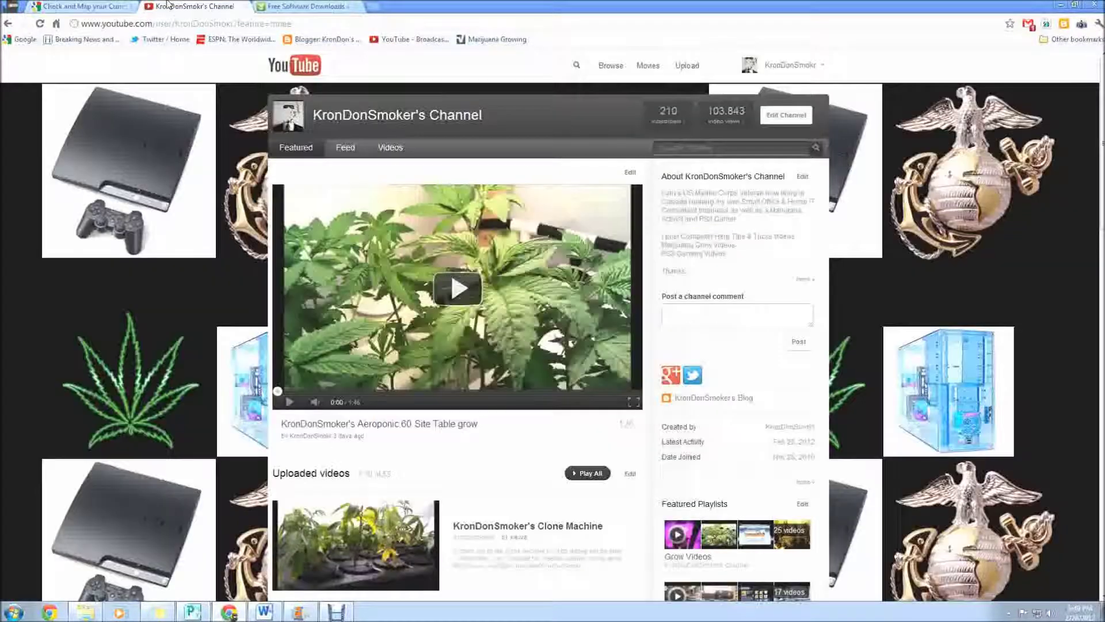
click(286, 7)
Search Download.com for 'AVG Antivirus' and open the AVG Anti-Virus Free Edition 2012 page
click(651, 62)
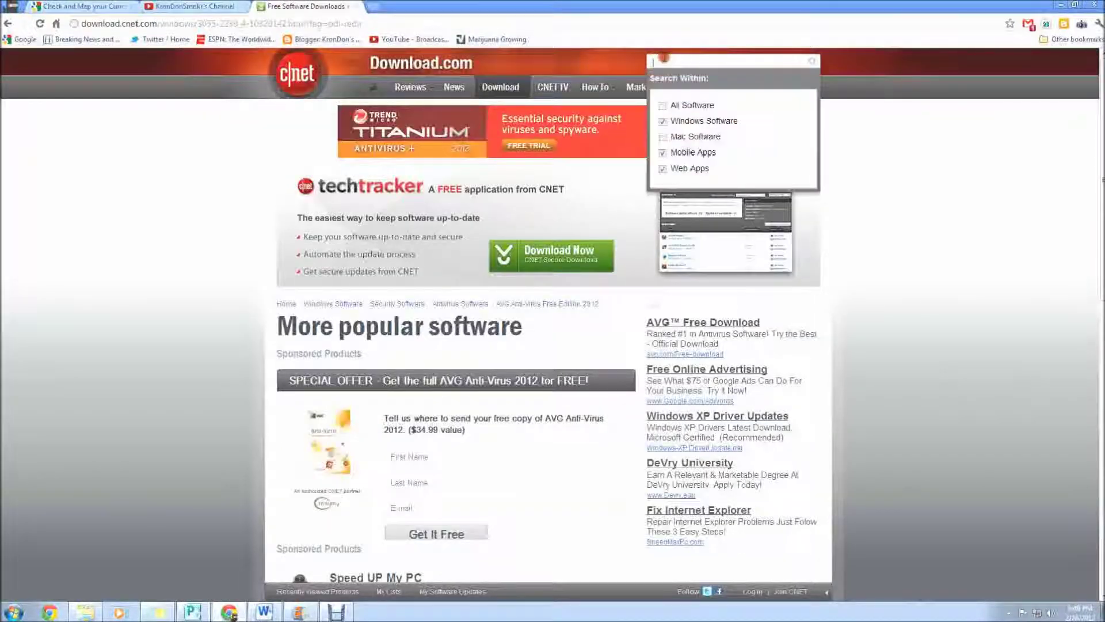
text(AVG Antivirus)
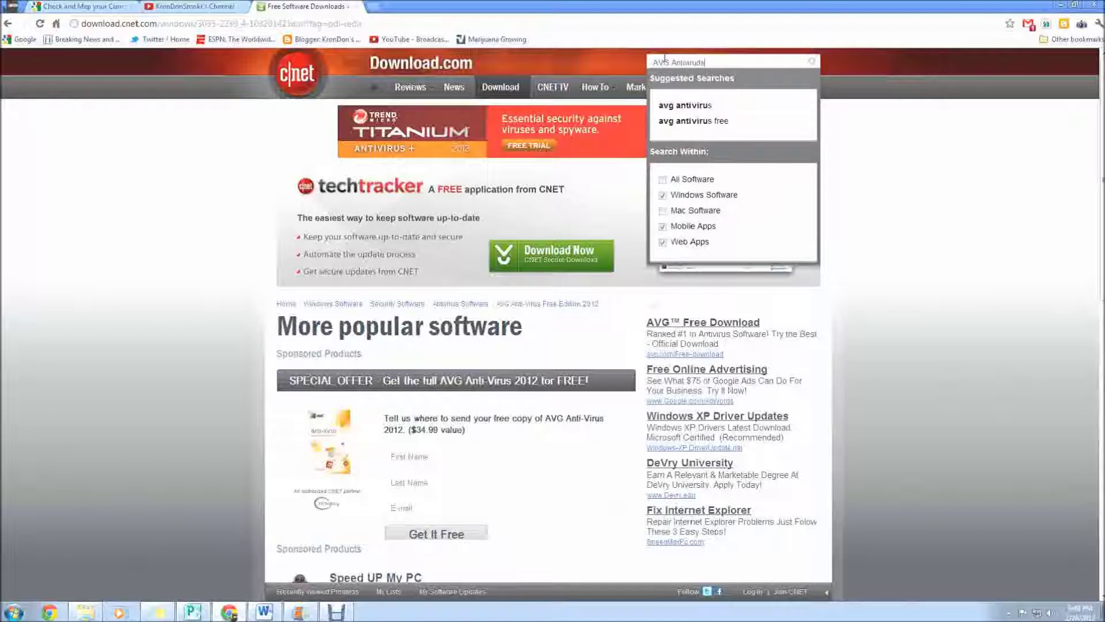
key(Return)
drag(677, 105, 675, 121)
click(712, 107)
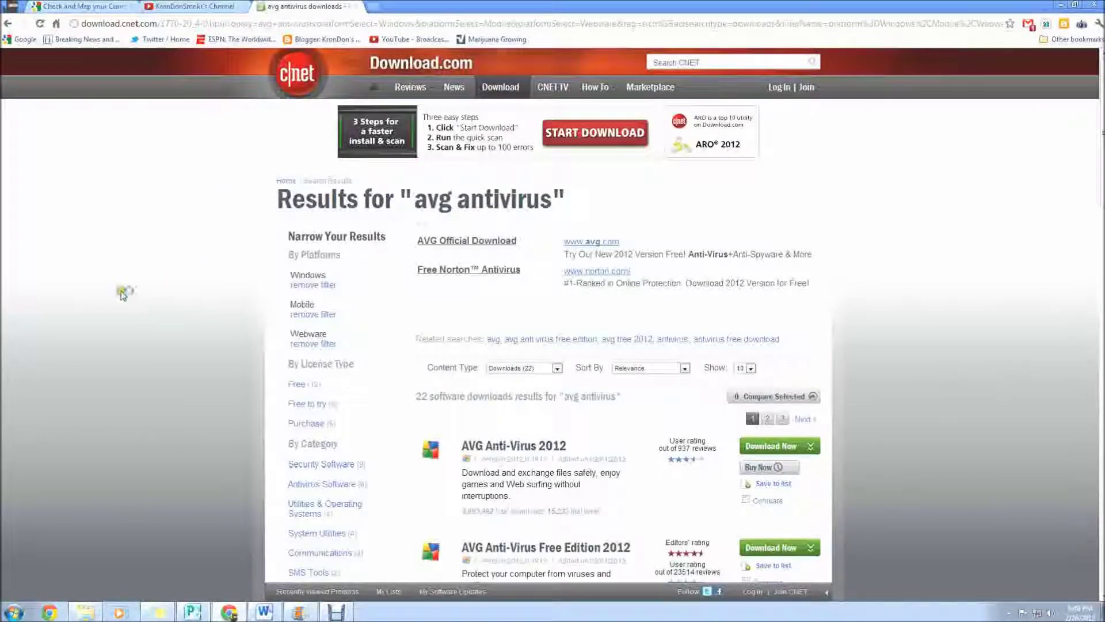
click(273, 367)
scroll(412, 431, down, 3)
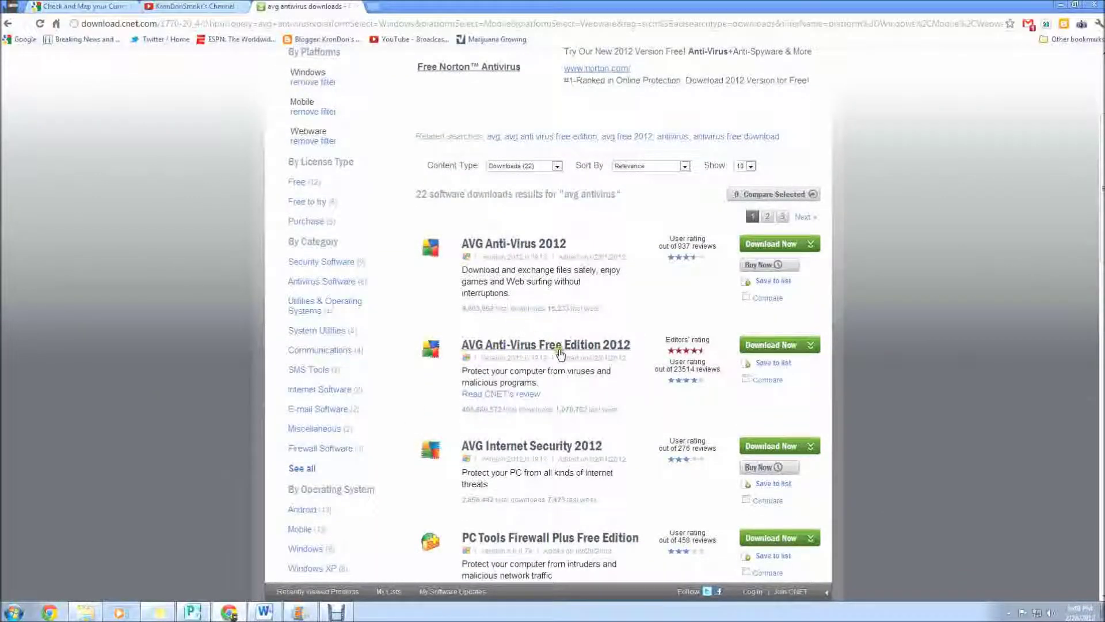
click(508, 344)
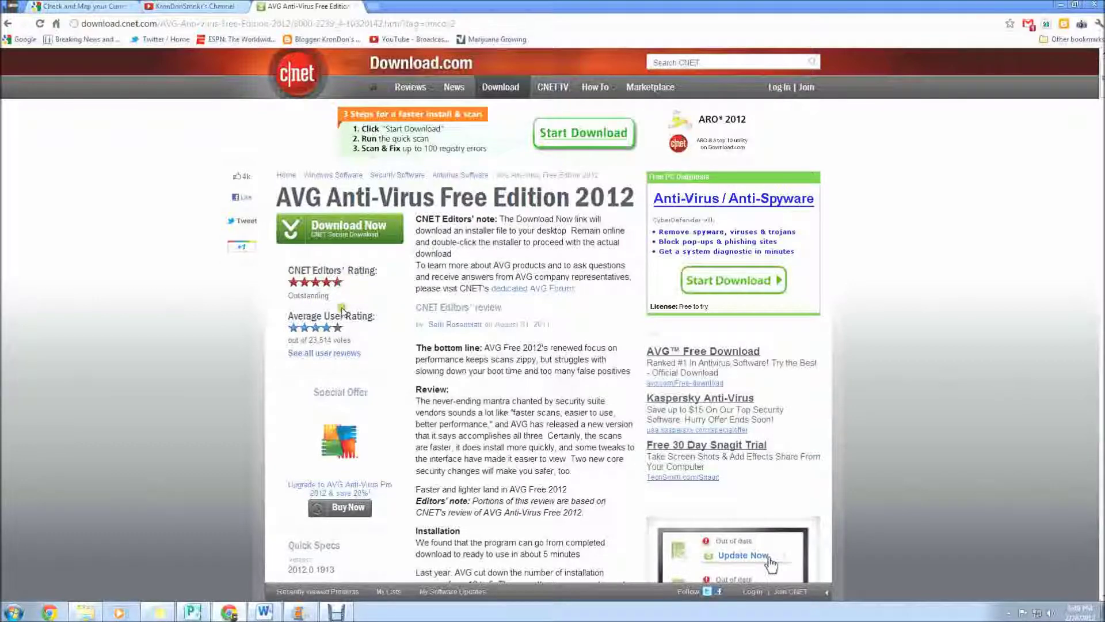
scroll(341, 313, down, 2)
scroll(341, 313, down, 2)
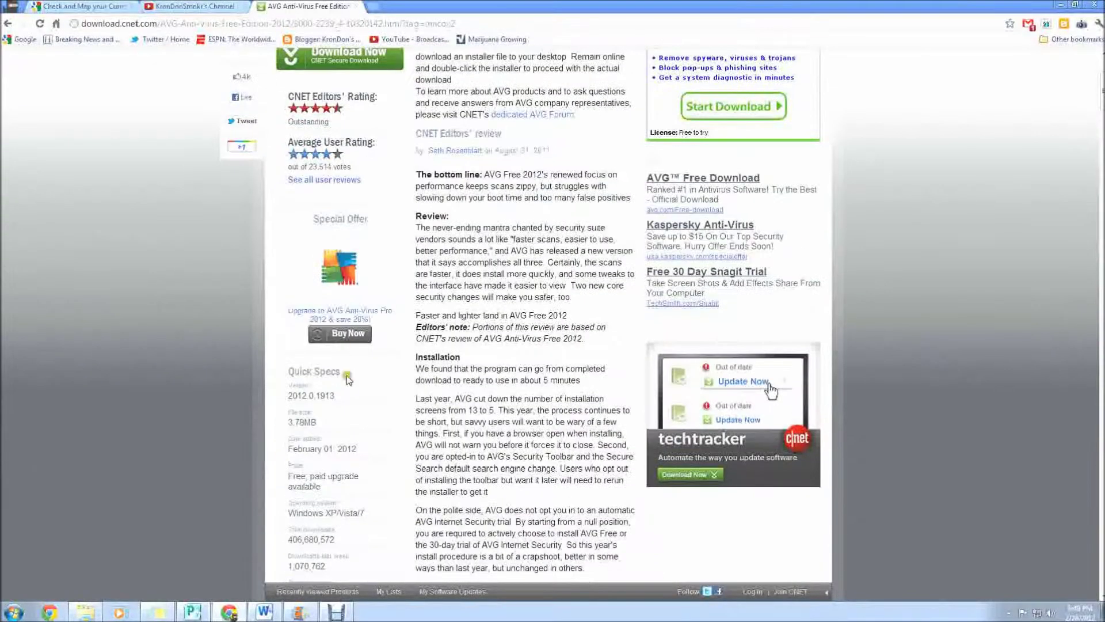
scroll(286, 464, down, 3)
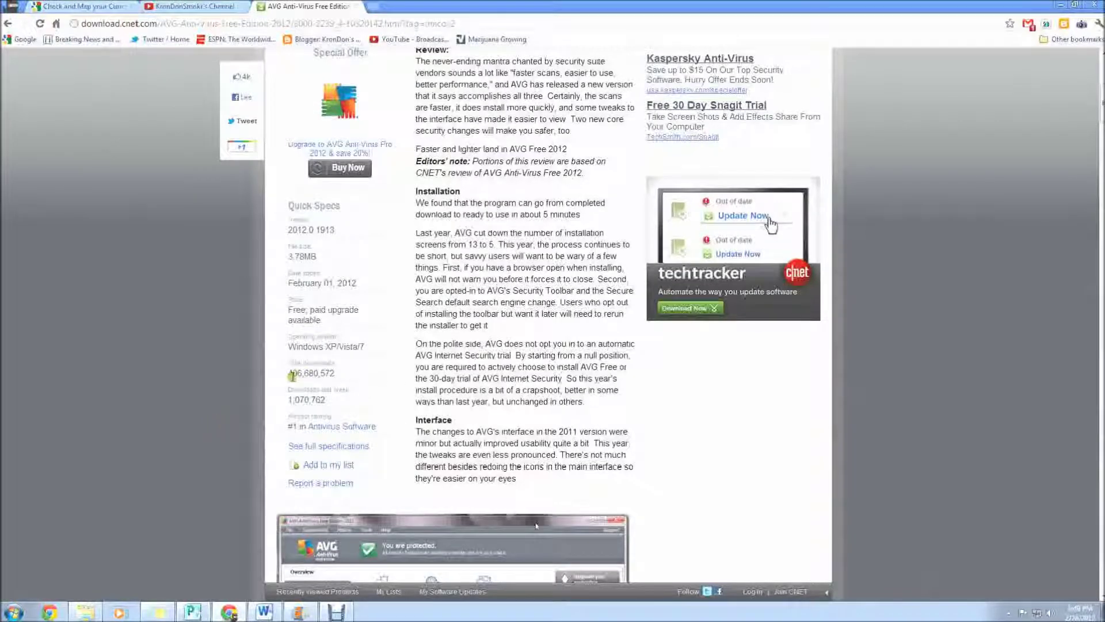
click(284, 373)
drag(283, 373, 347, 374)
click(346, 374)
scroll(393, 369, down, 8)
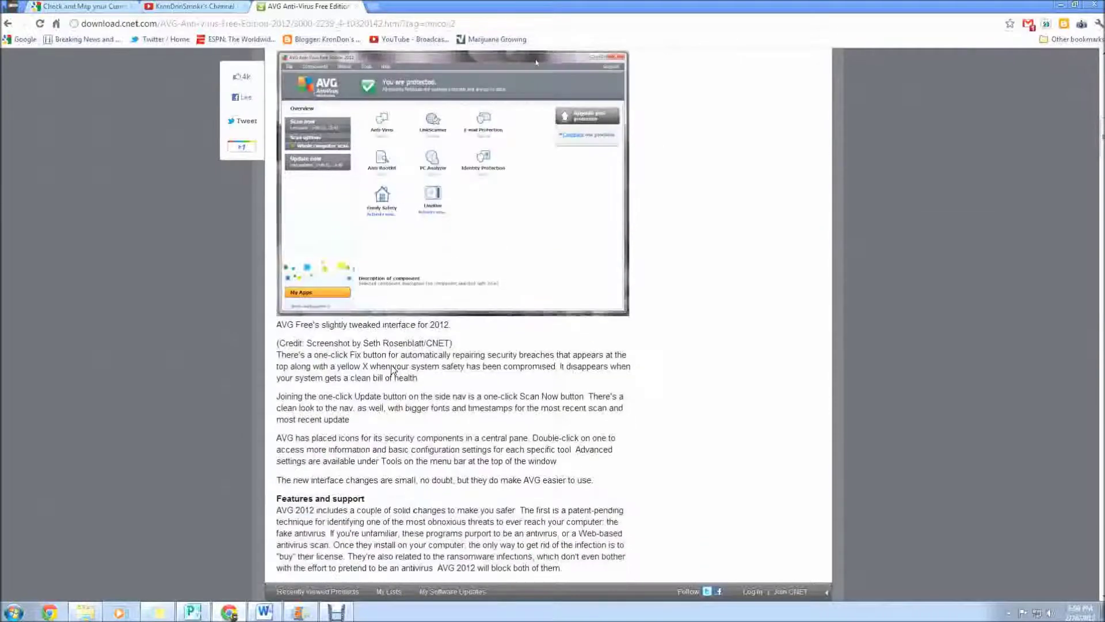
scroll(393, 367, up, 10)
scroll(393, 367, up, 5)
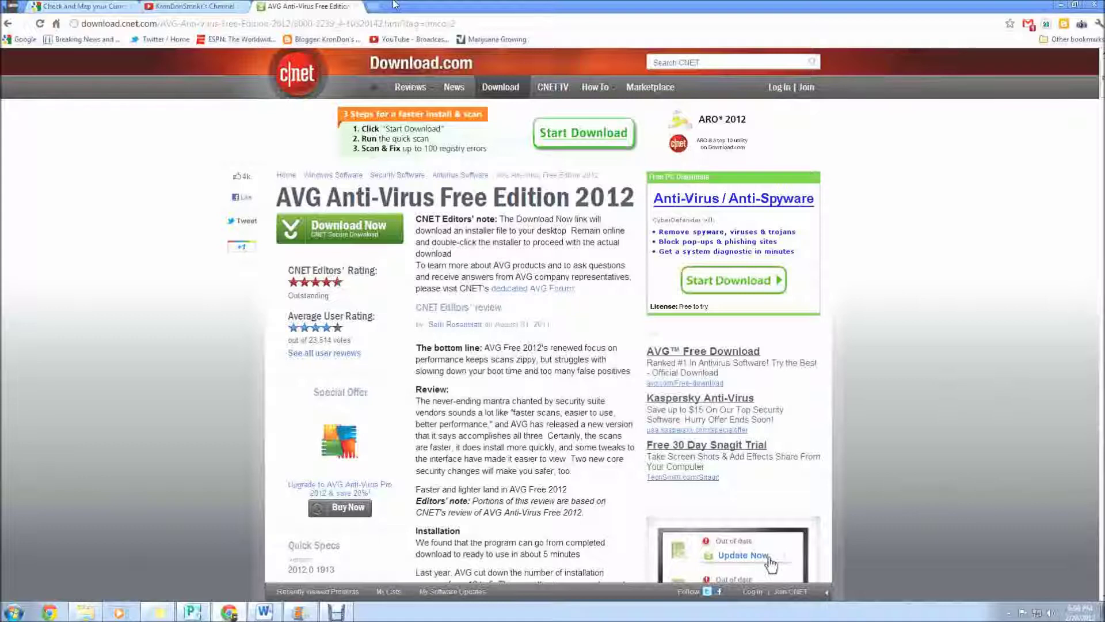
click(673, 62)
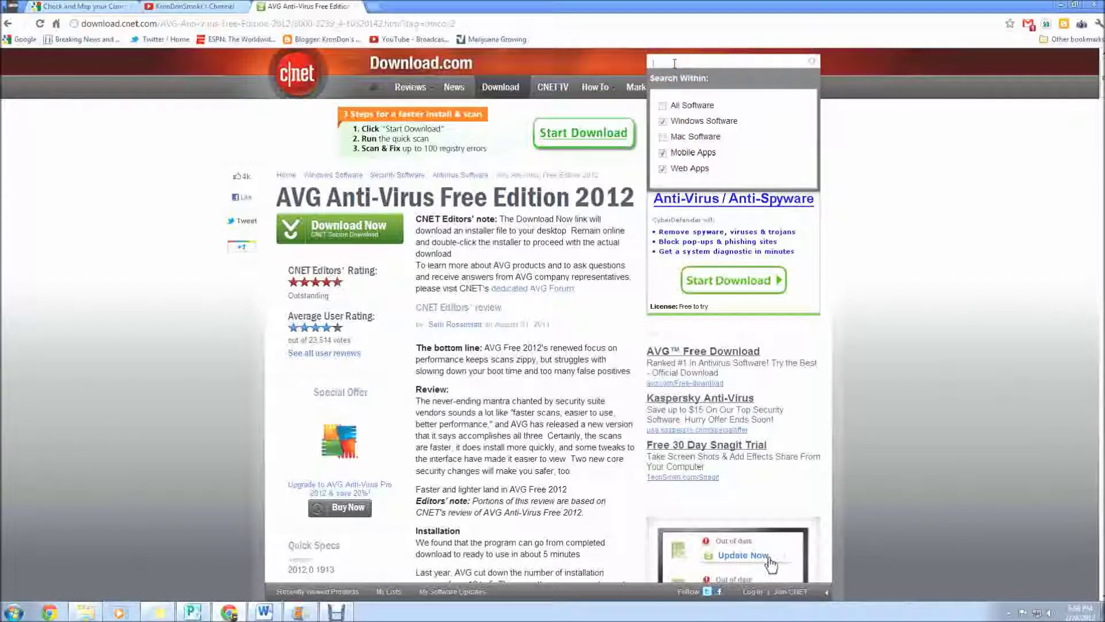
Search for 'malwarebytes' from the 'malw' suggestion and open Malwarebytes Anti-Malware's page
text(malware)
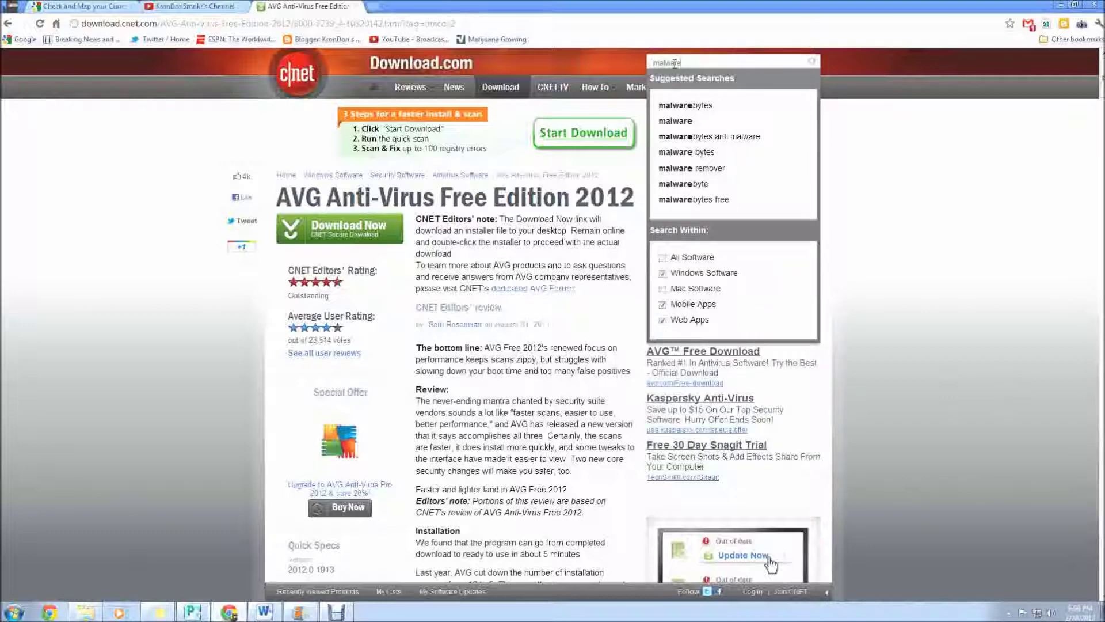
key(Down)
key(Return)
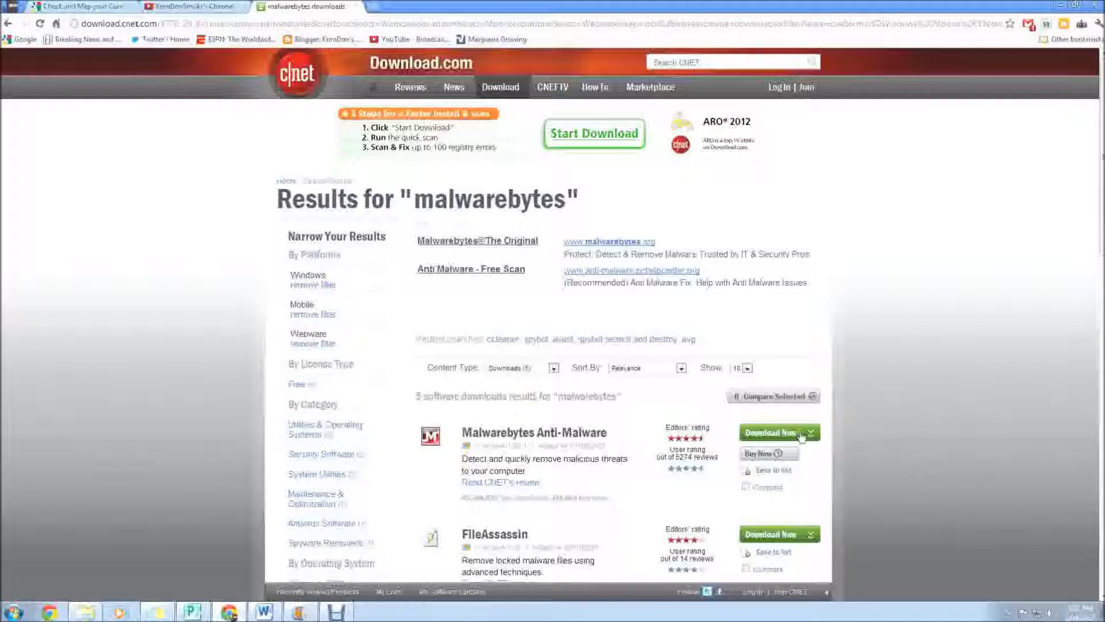
click(503, 436)
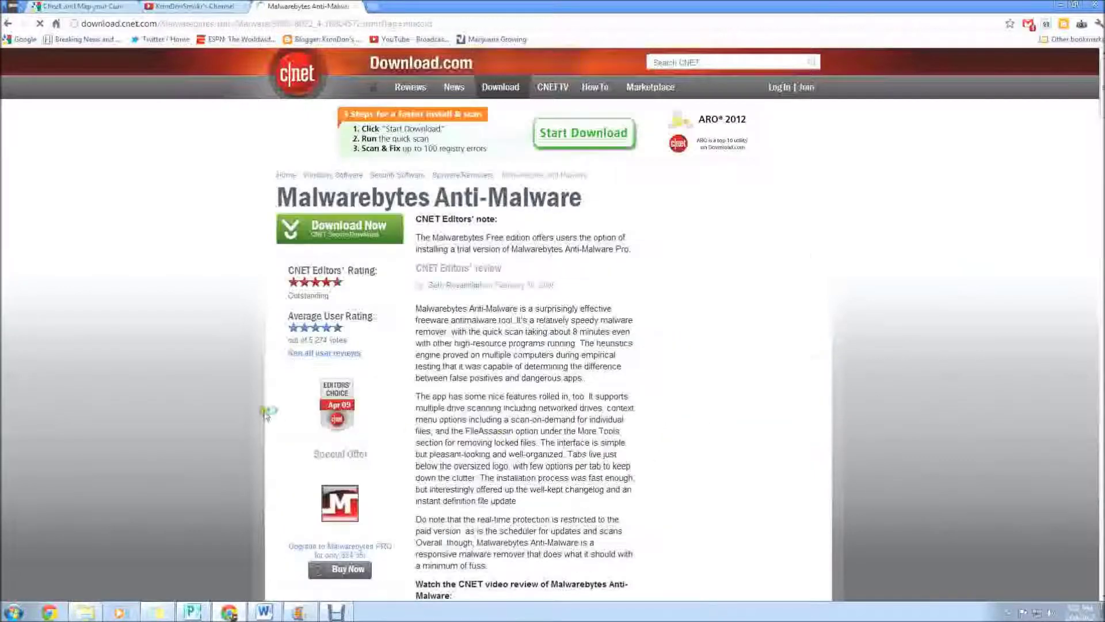
Scroll through the Malwarebytes Anti-Malware page, then return to the CheckIP.org tab
scroll(314, 353, down, 8)
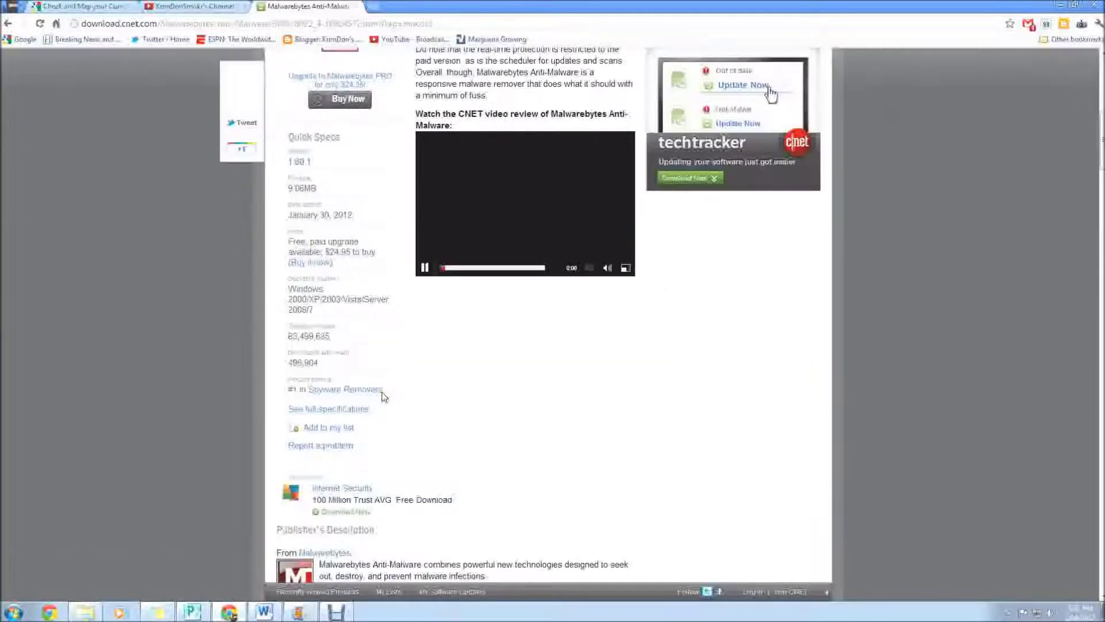
scroll(384, 397, up, 4)
scroll(385, 397, down, 7)
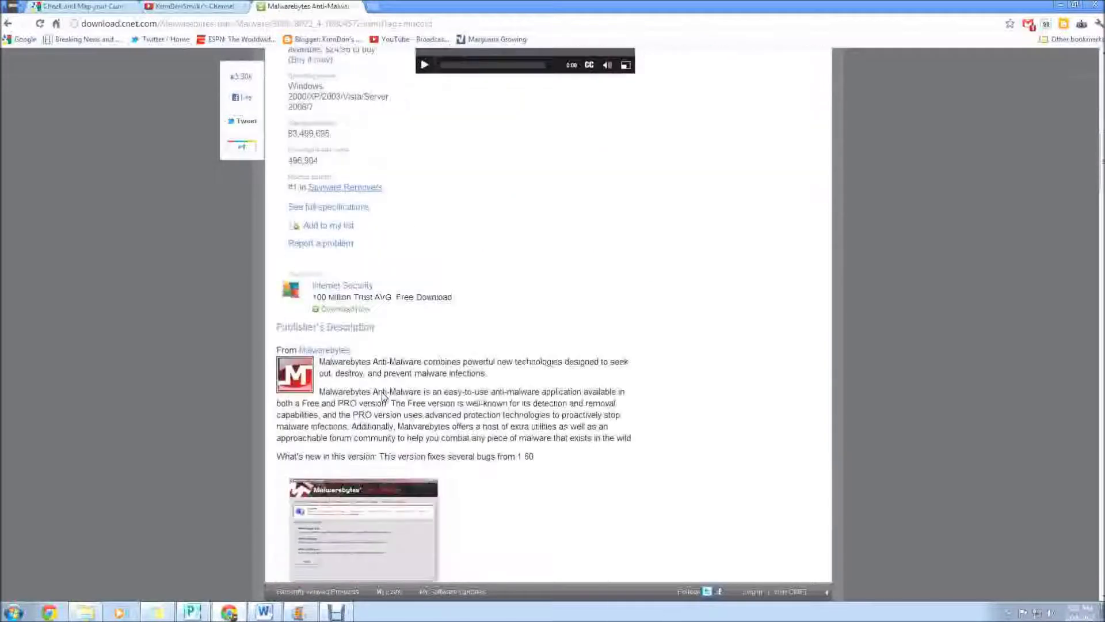
scroll(578, 427, up, 13)
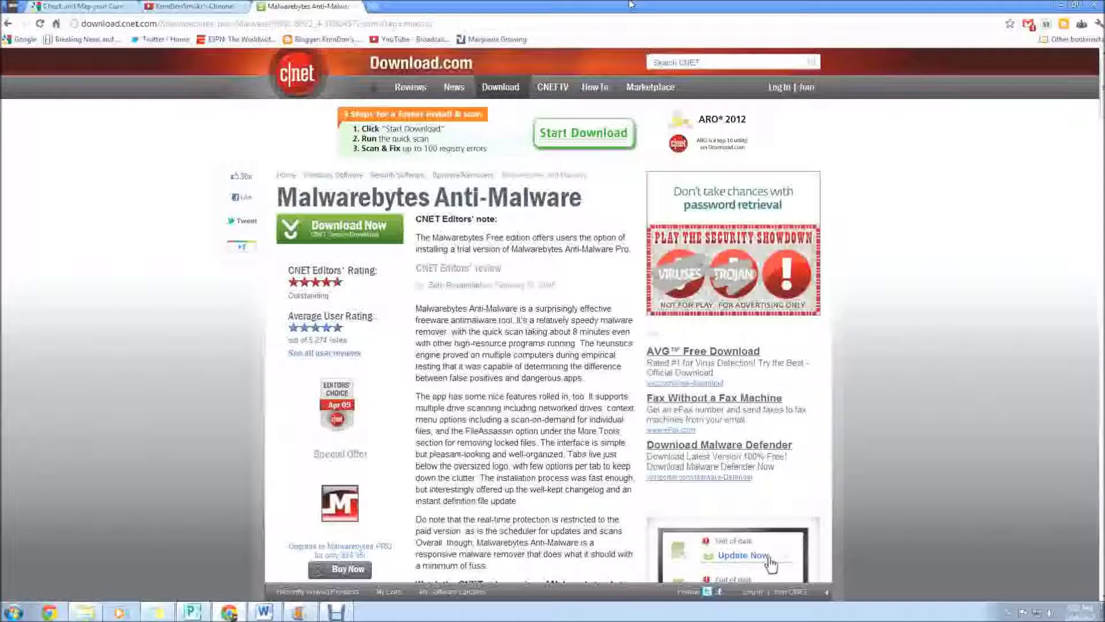
click(104, 6)
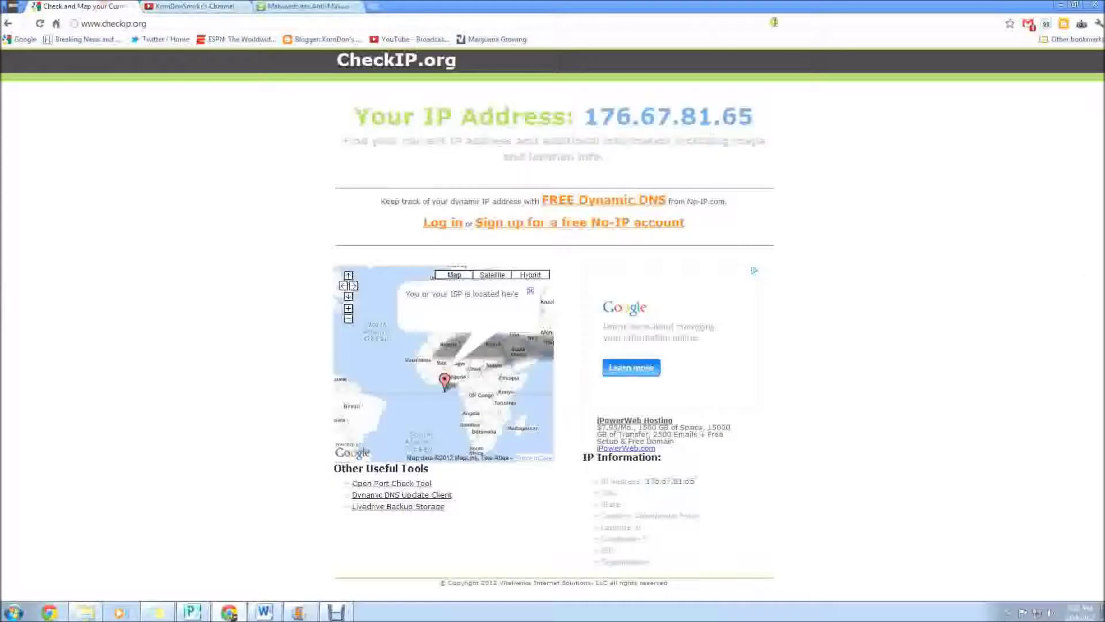
Minimize the browser and launch Malwarebytes Anti-Malware and AVG from the notification tray
click(1059, 5)
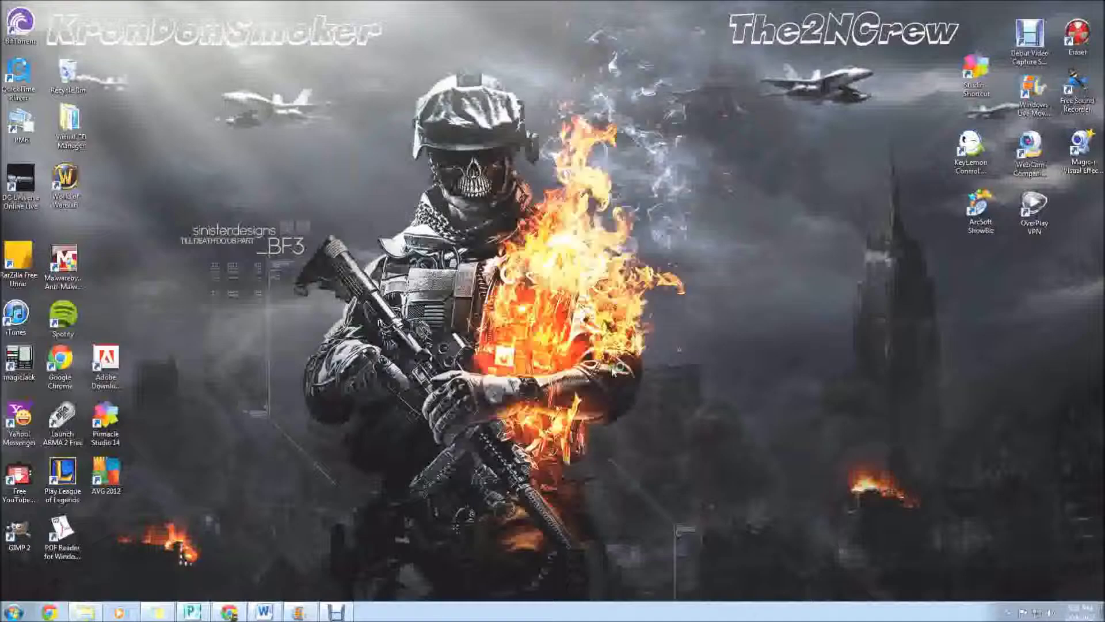
click(1008, 612)
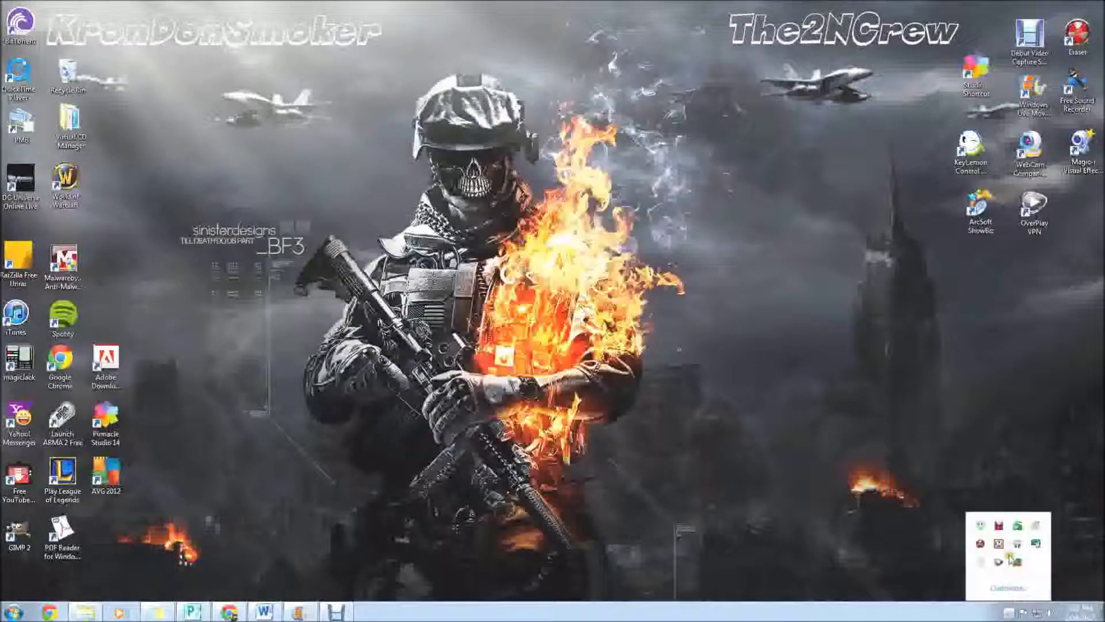
double_click(1017, 563)
click(1017, 564)
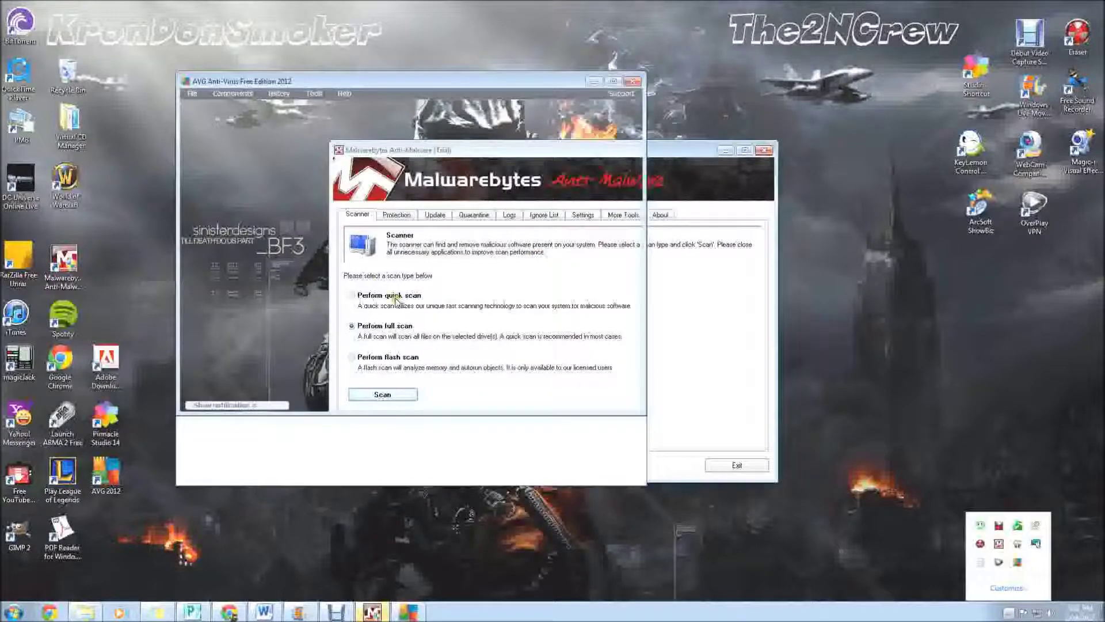
Arrange both windows and show AVG's scan options with the scheduled scans list
drag(689, 144, 998, 78)
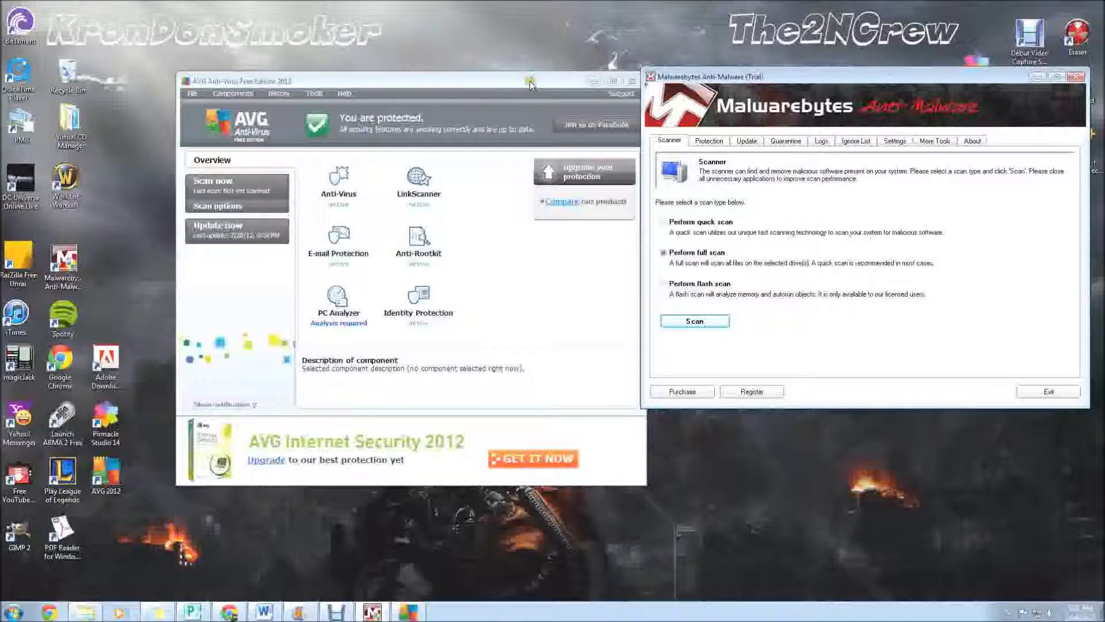
drag(403, 80, 338, 52)
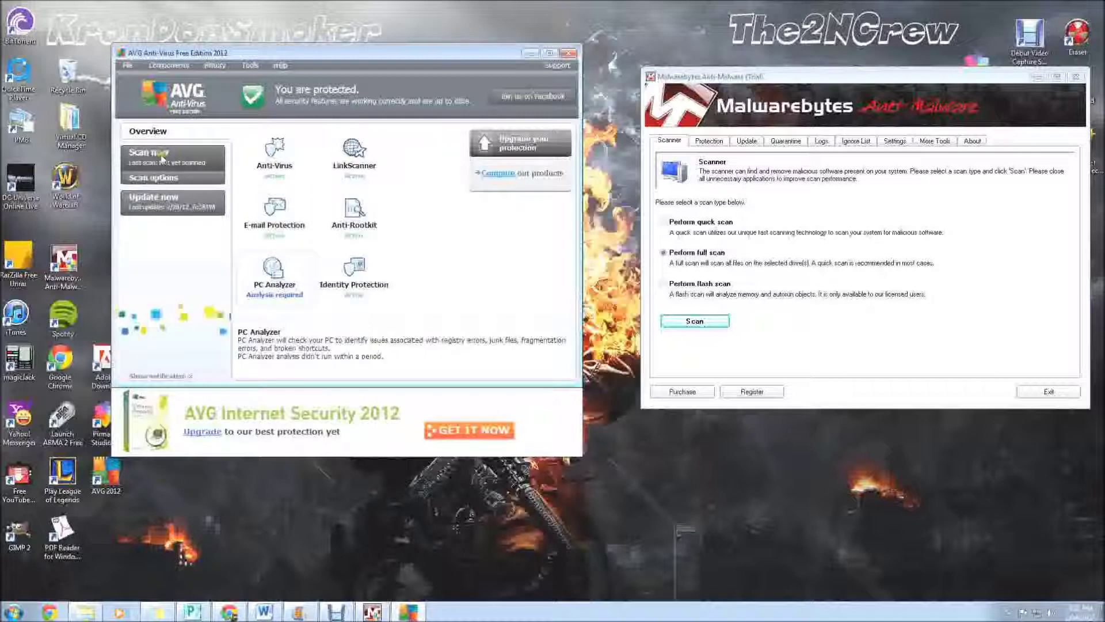
click(146, 180)
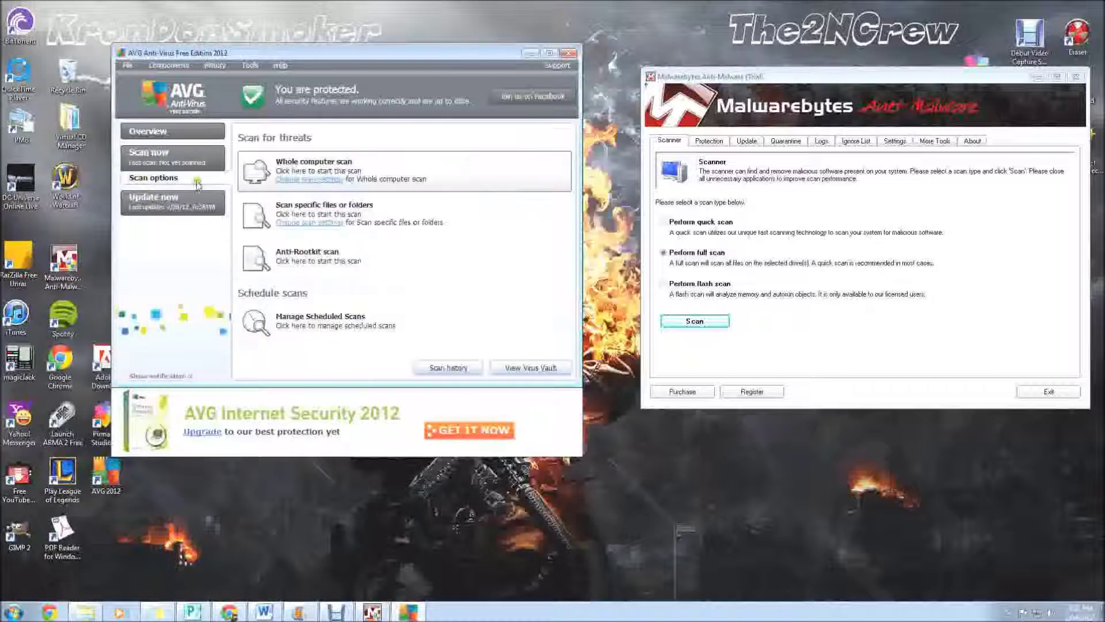
click(337, 324)
Enable the scheduled scan task on Selected days frequency and save the schedule
click(376, 337)
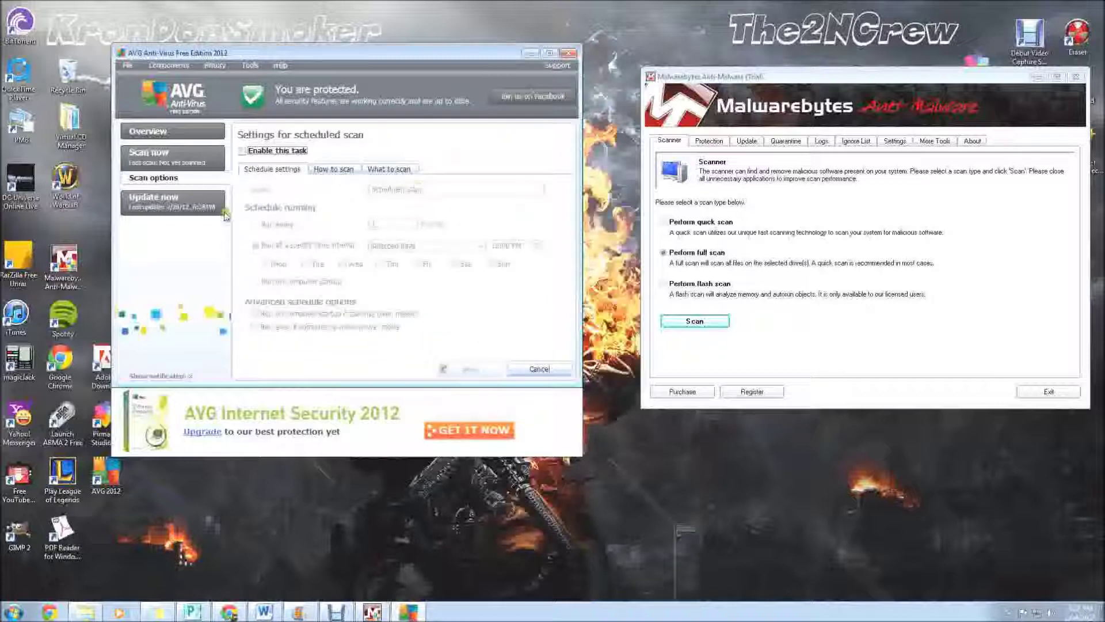
click(243, 151)
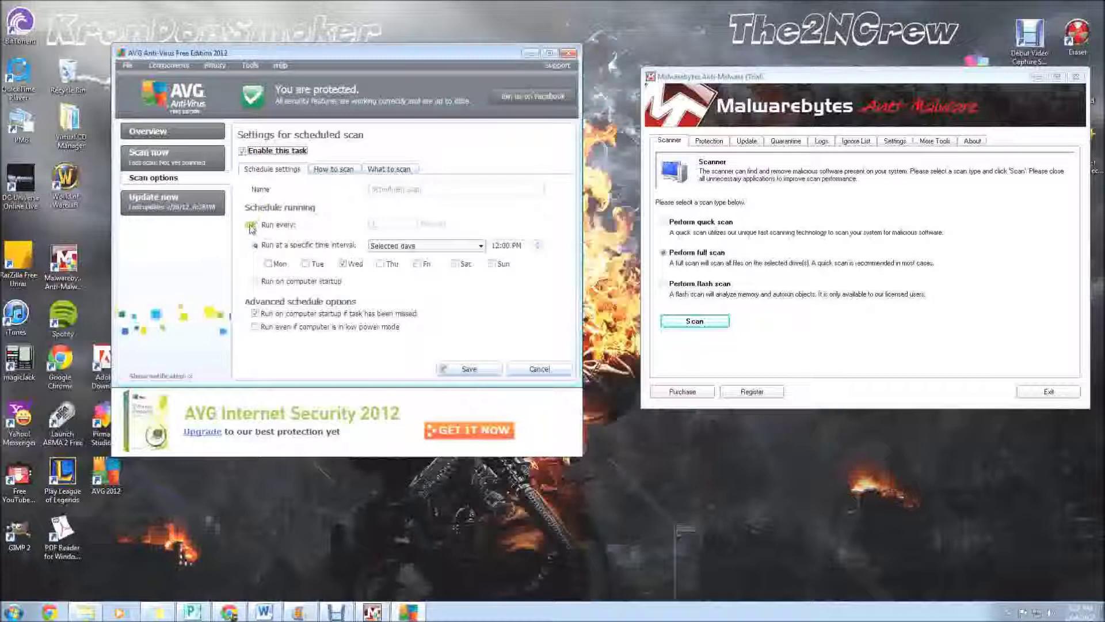
click(481, 246)
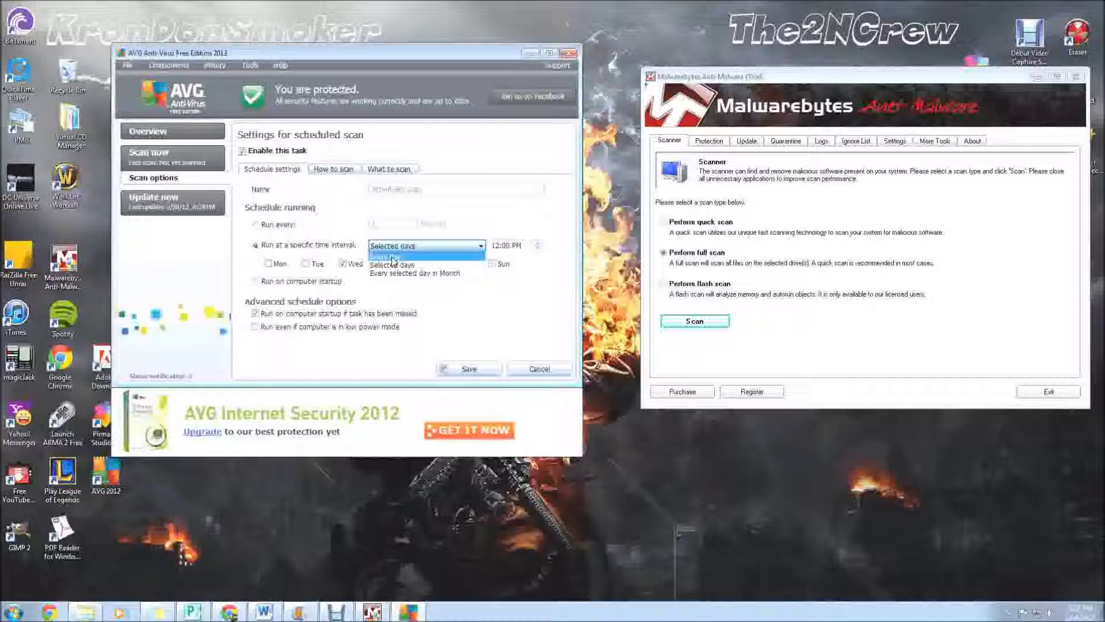
click(544, 368)
click(541, 369)
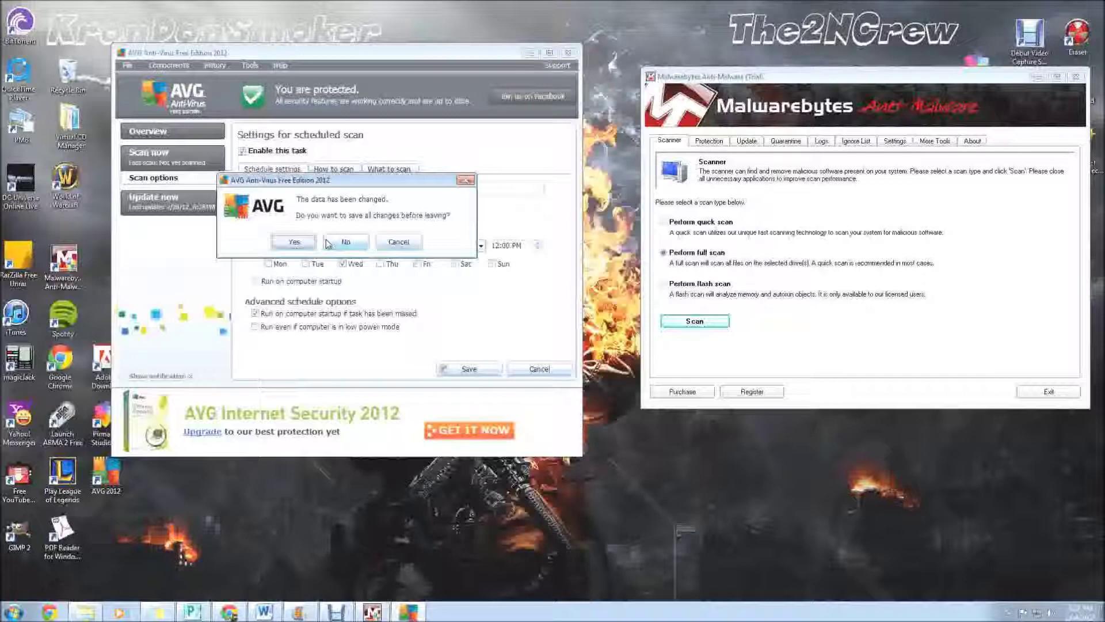
click(294, 242)
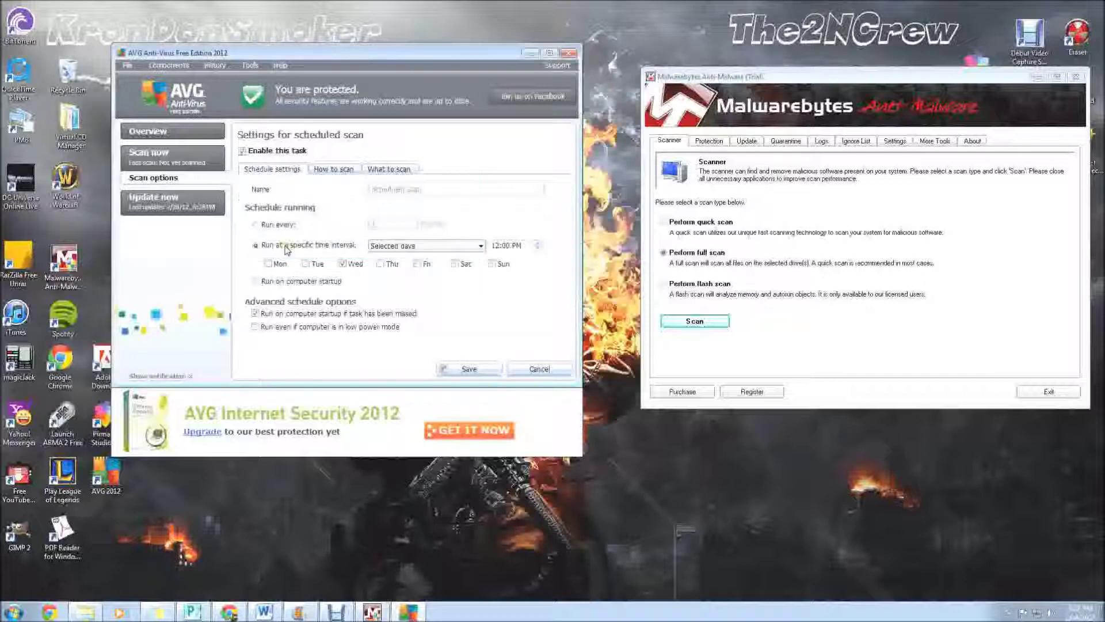
Start then stop a whole computer scan, and move the Malwarebytes window up and left
click(131, 157)
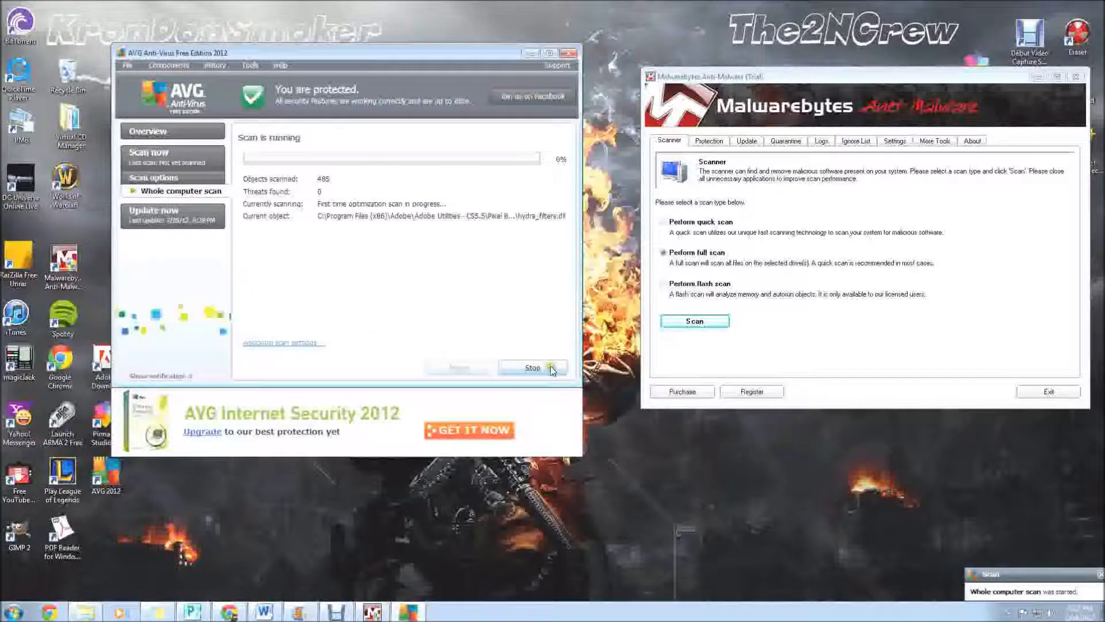
click(544, 370)
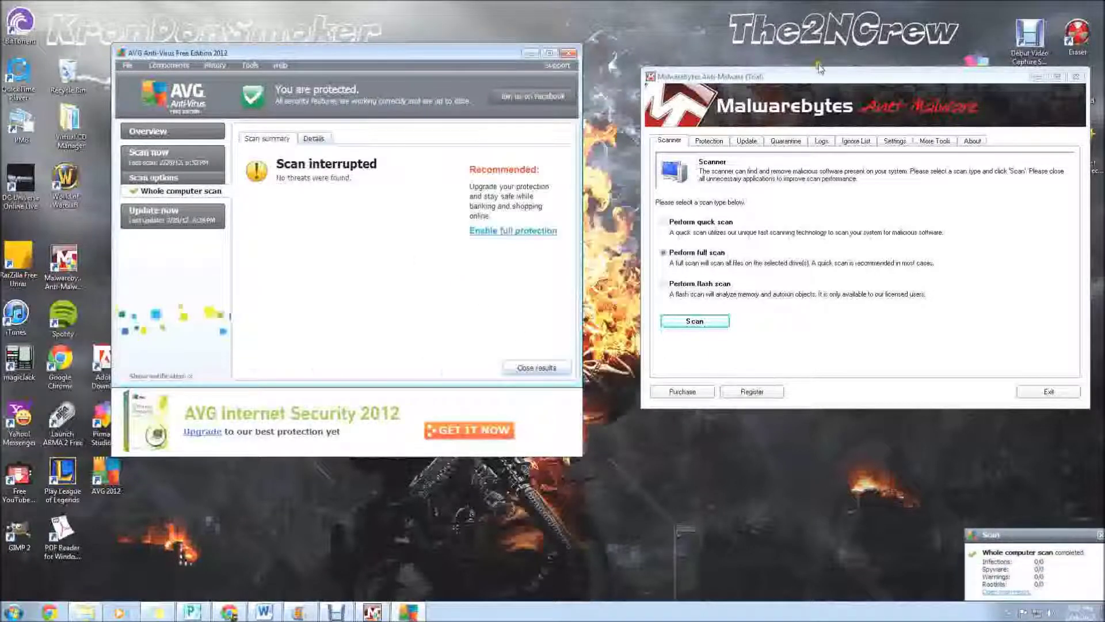
drag(820, 81, 756, 58)
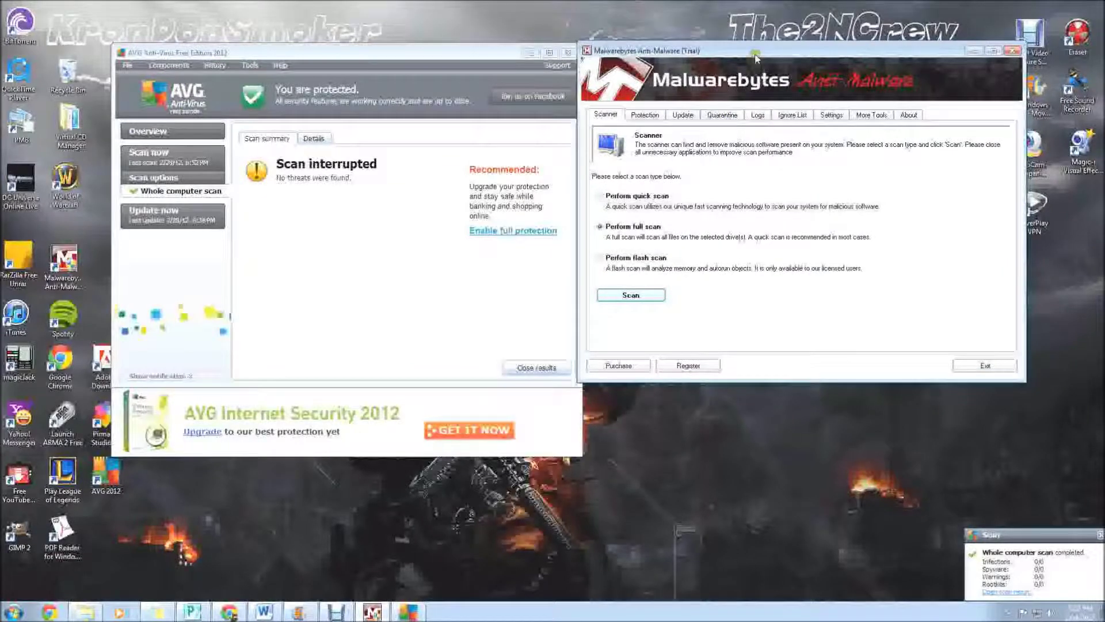
drag(757, 57, 766, 55)
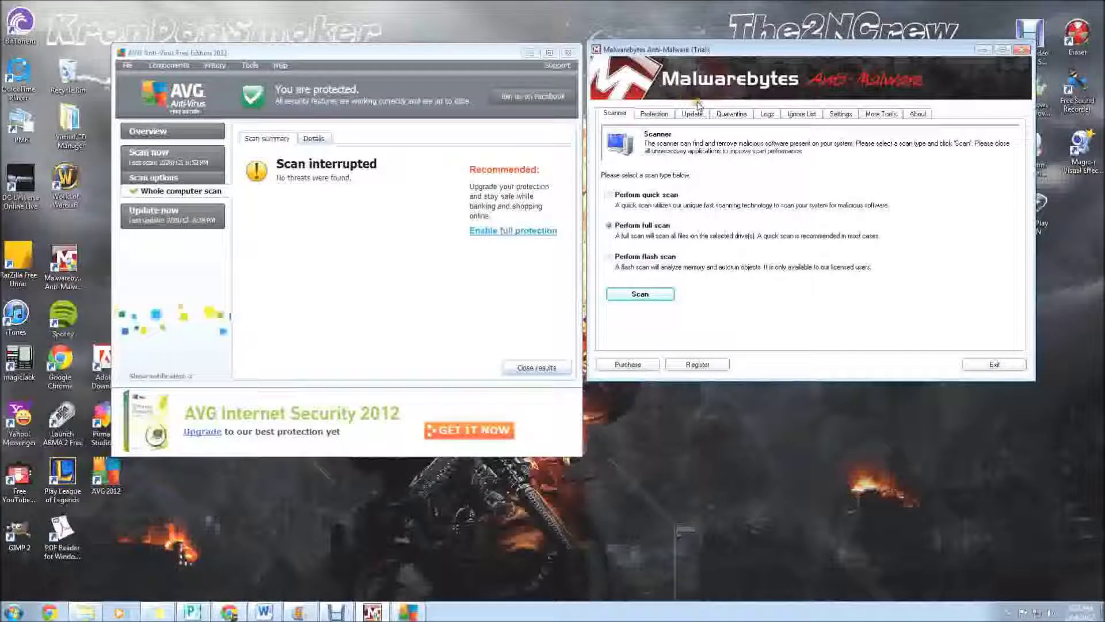
Update the Malwarebytes database to v2012.02.28.06 and dismiss the confirmation message
click(631, 223)
click(610, 225)
click(654, 115)
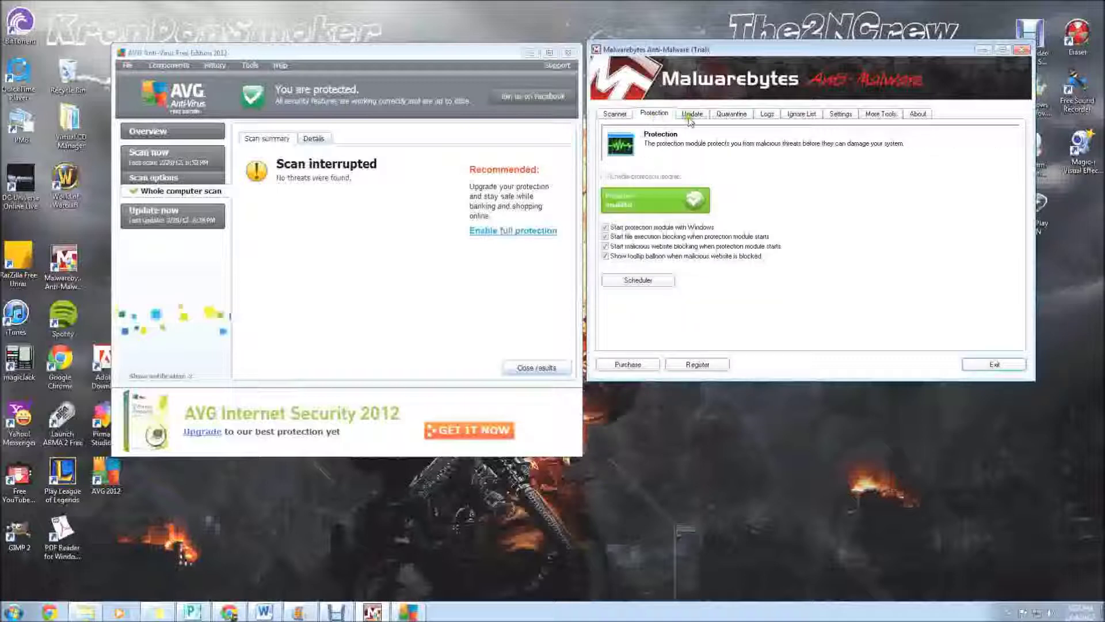
click(691, 115)
click(653, 230)
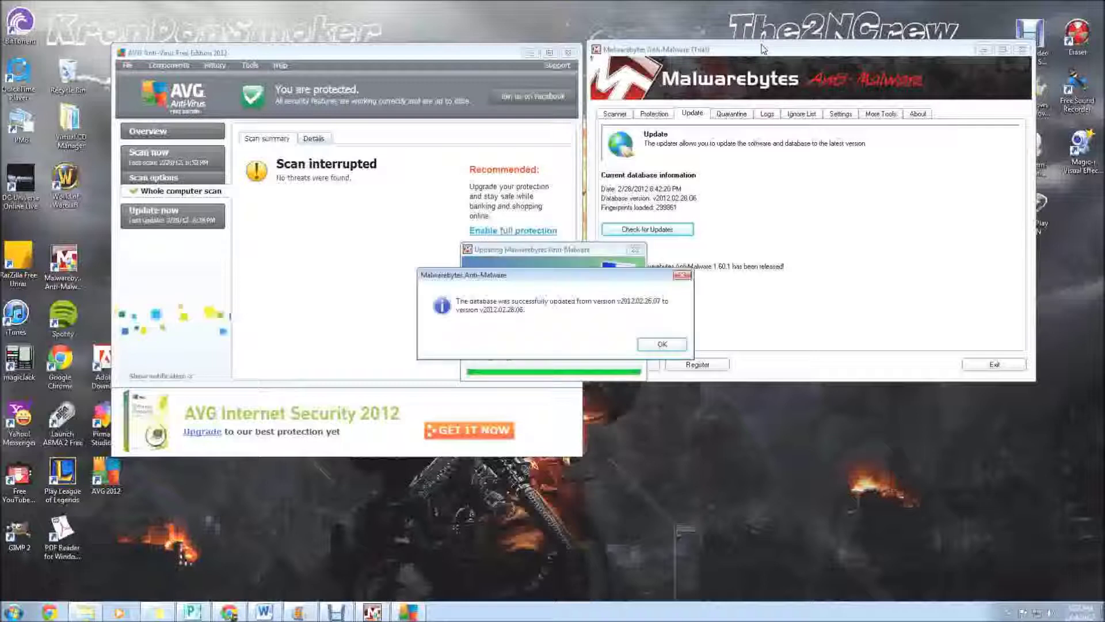
click(662, 346)
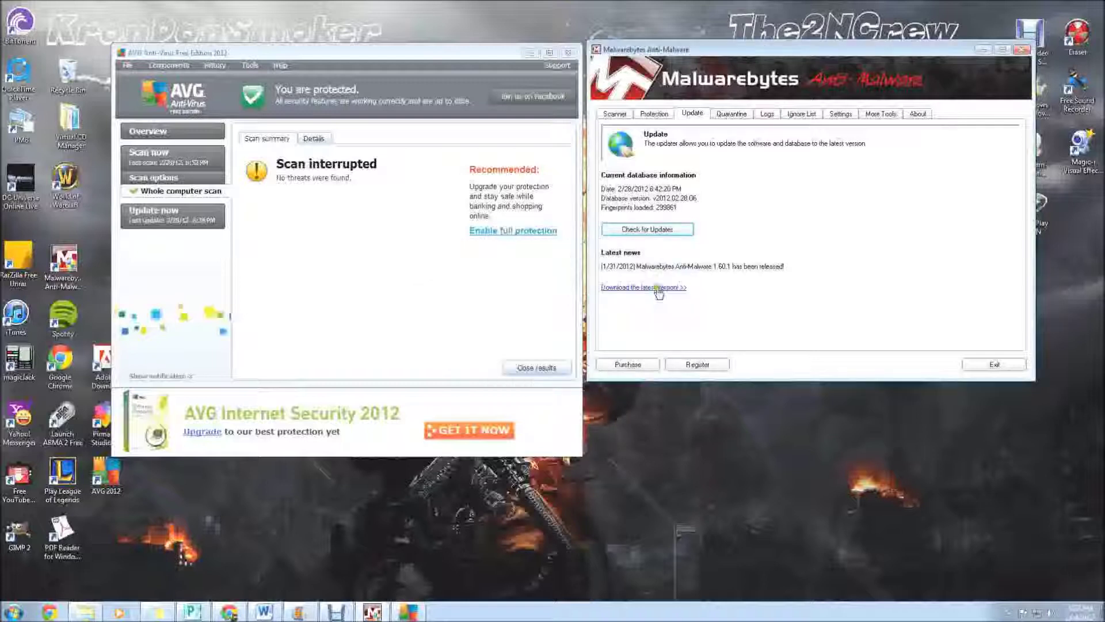
Browse the Malwarebytes Quarantine, Logs and Ignore List tabs
click(741, 117)
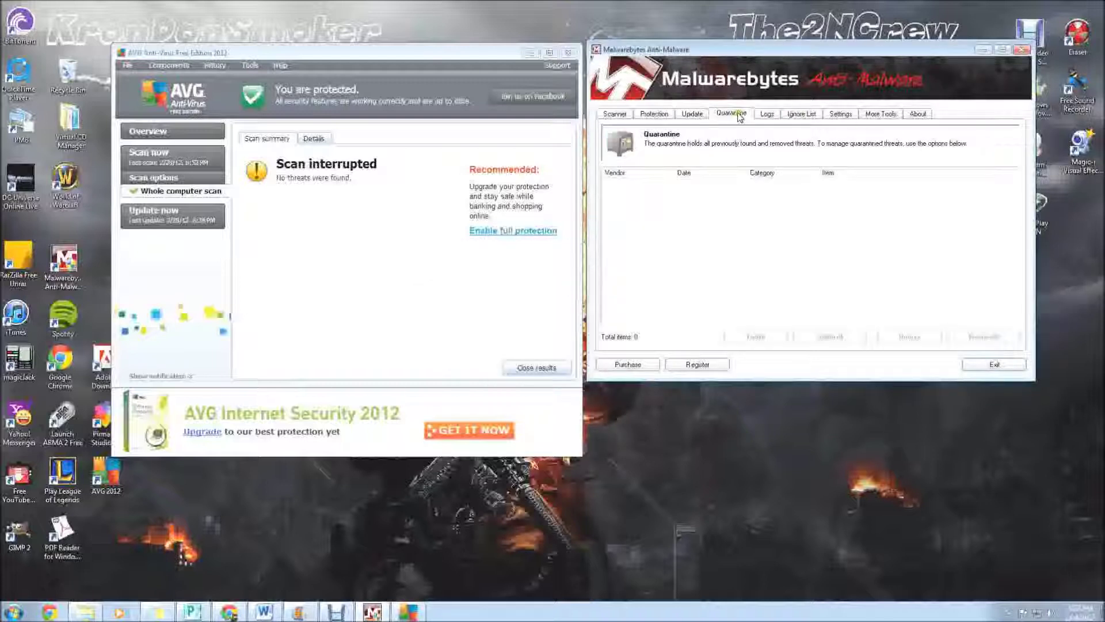
click(768, 114)
click(803, 114)
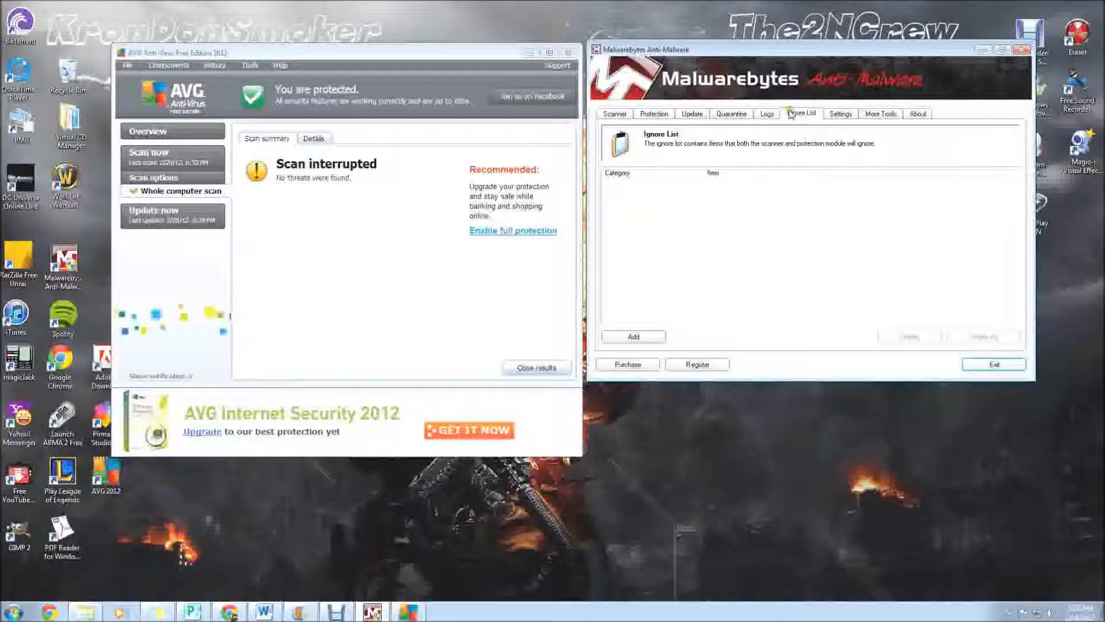
click(727, 114)
click(767, 114)
click(802, 113)
Browse Settings with its scanner sub-tab, More Tools and About, ending on Scanner
click(840, 113)
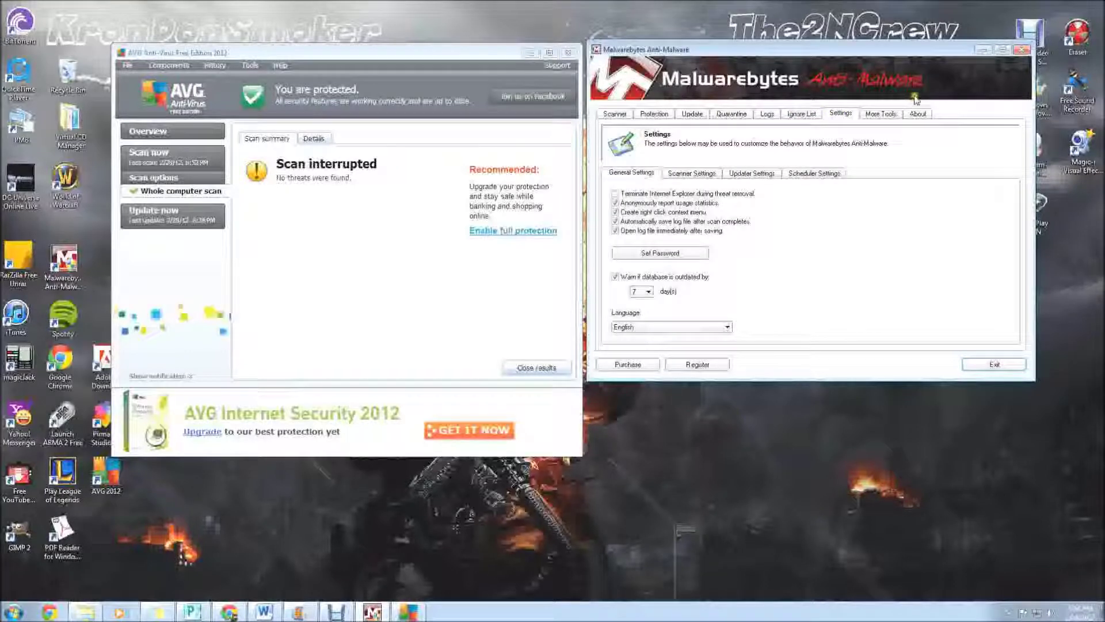
click(694, 173)
click(637, 174)
click(894, 114)
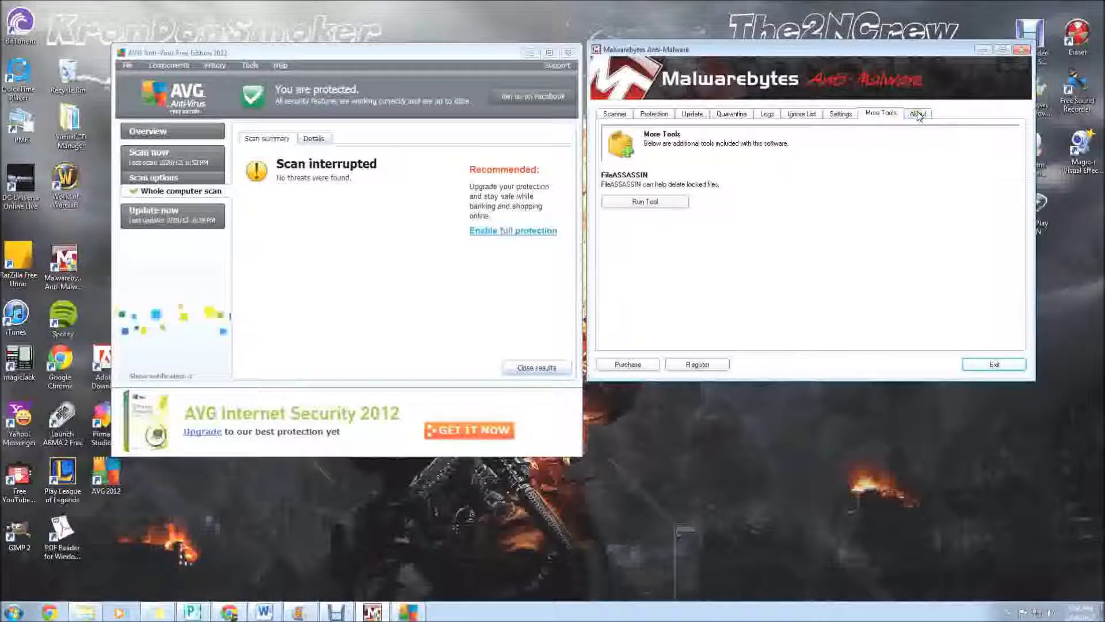
click(918, 114)
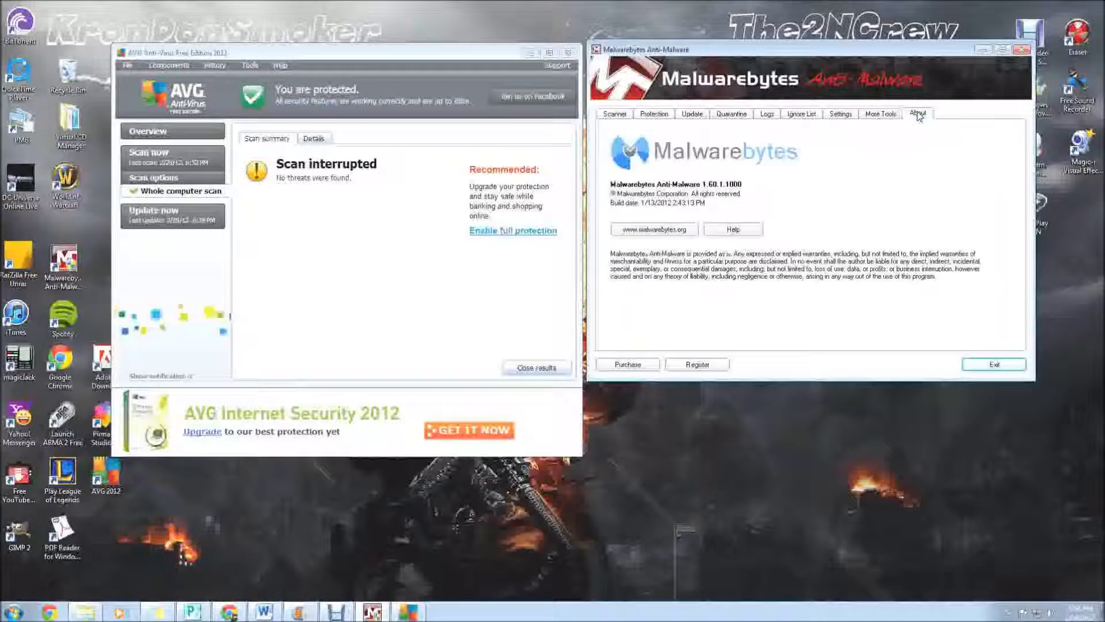
click(625, 115)
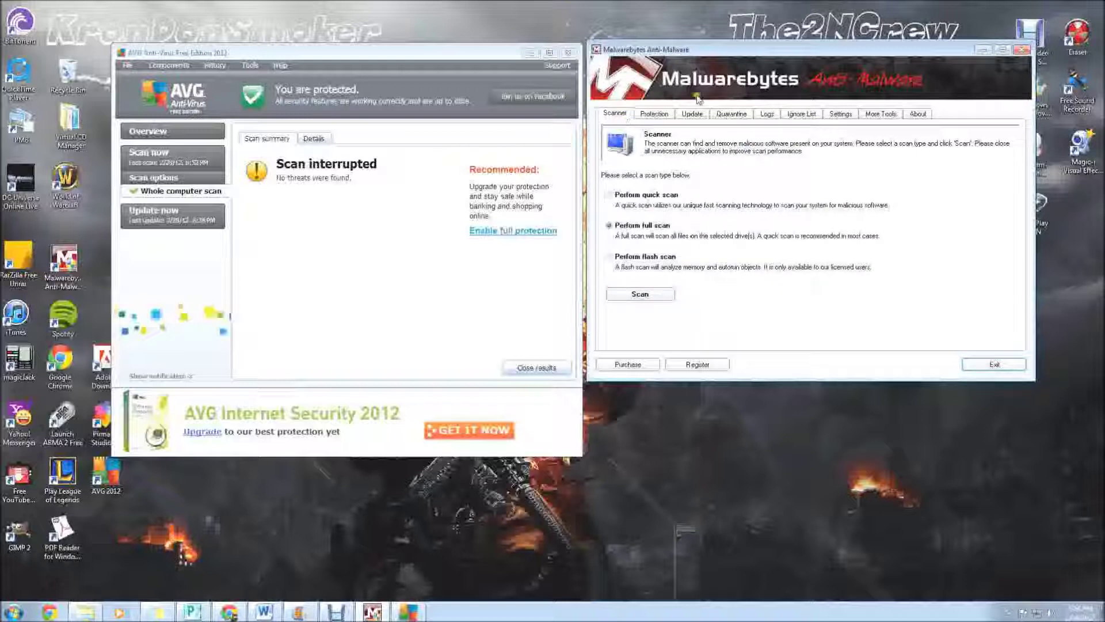
Reposition the Malwarebytes and AVG windows and bring the CheckIP.org browser to the front
drag(770, 49, 764, 49)
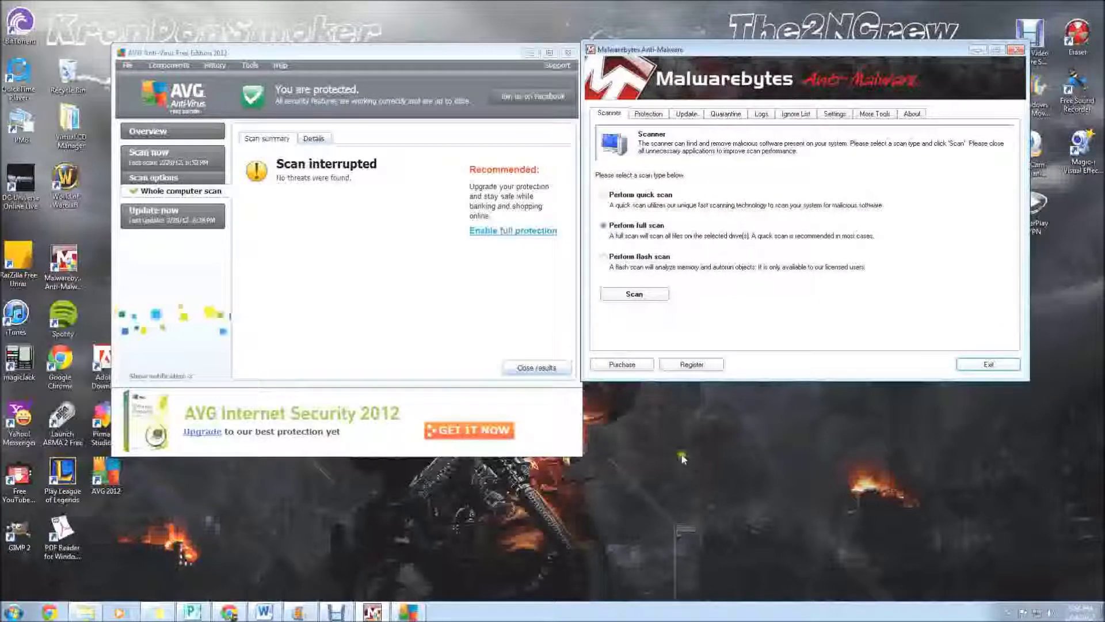
drag(305, 55, 281, 47)
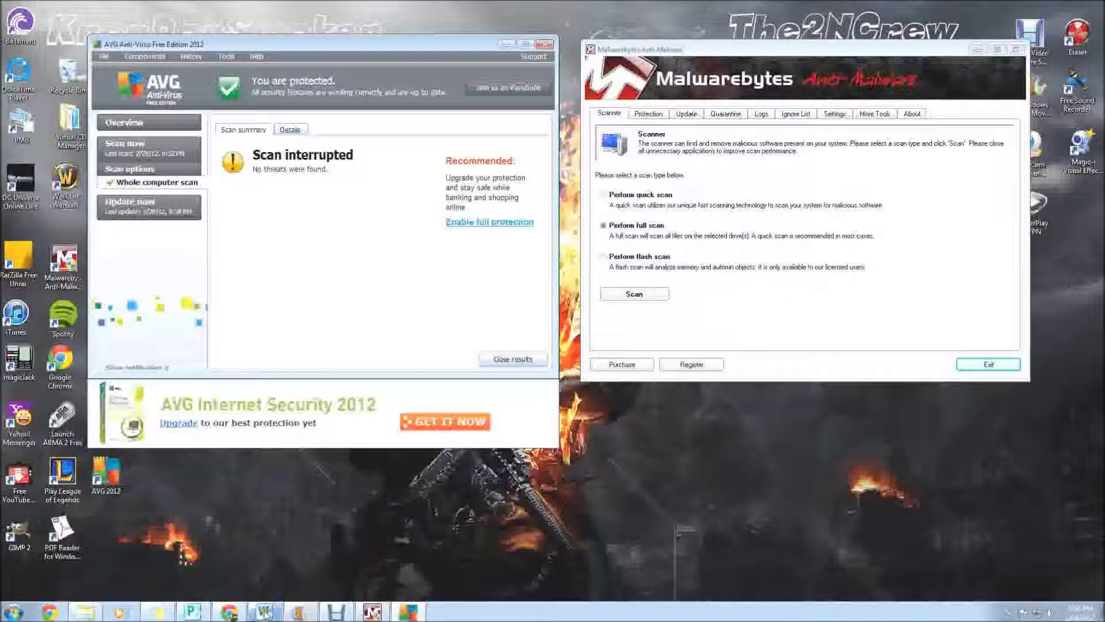
click(231, 613)
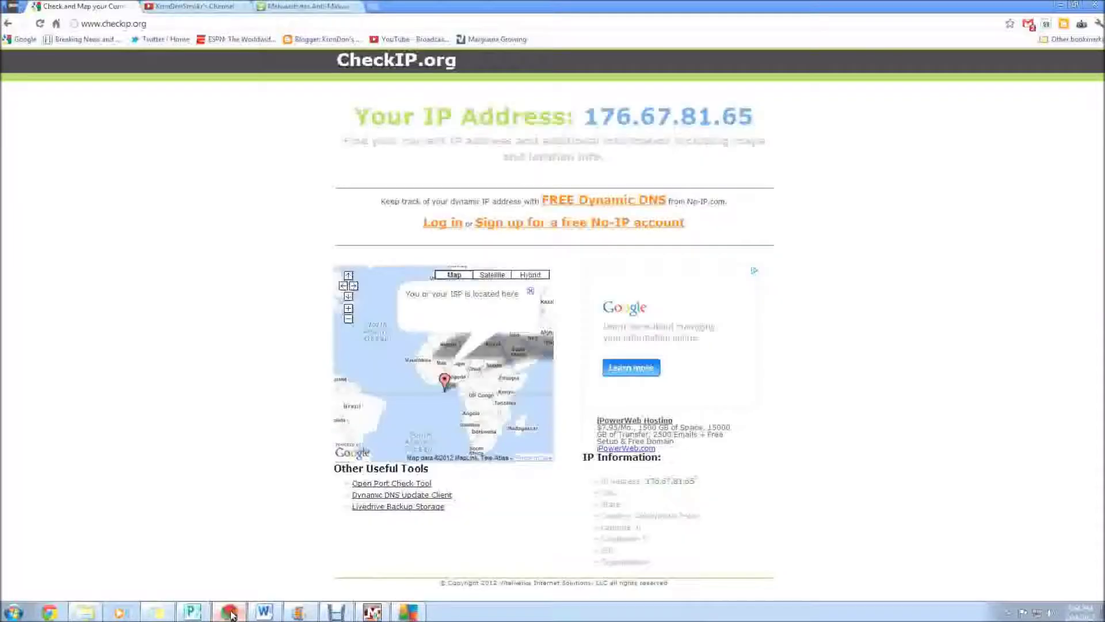
Switch from the CheckIP.org page to the YouTube channel tab in Chrome
click(202, 7)
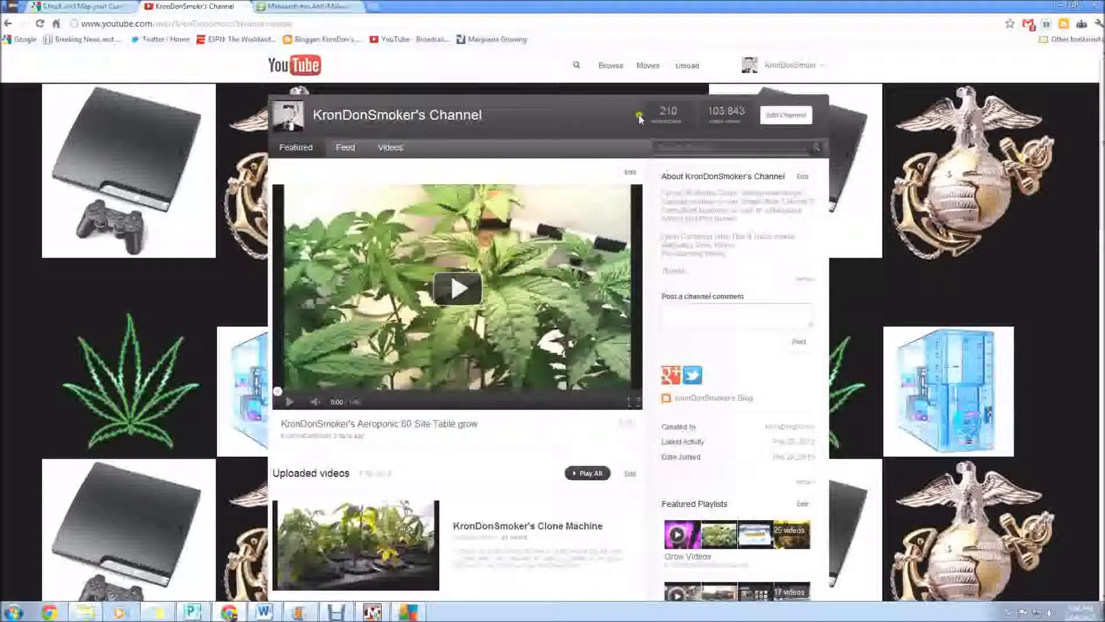